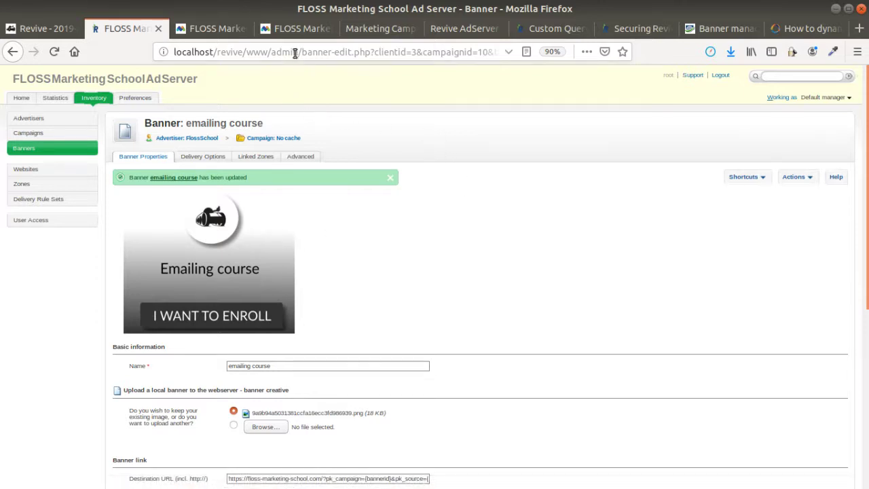
Step: Switch to Matomo's Visits Log and compare the website referral of one visit with the campaign name, medium and content of the latest visit
left_click(302, 28)
scroll(252, 296, "down", 3)
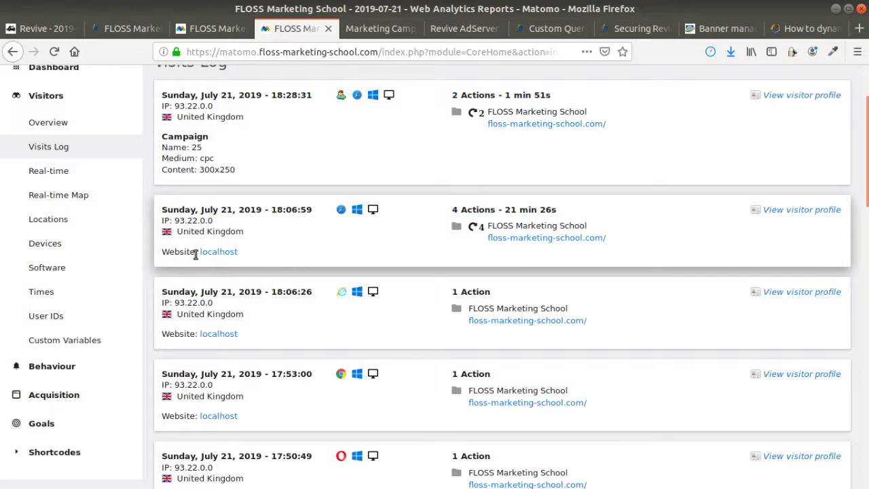
left_click_drag(196, 253, 160, 252)
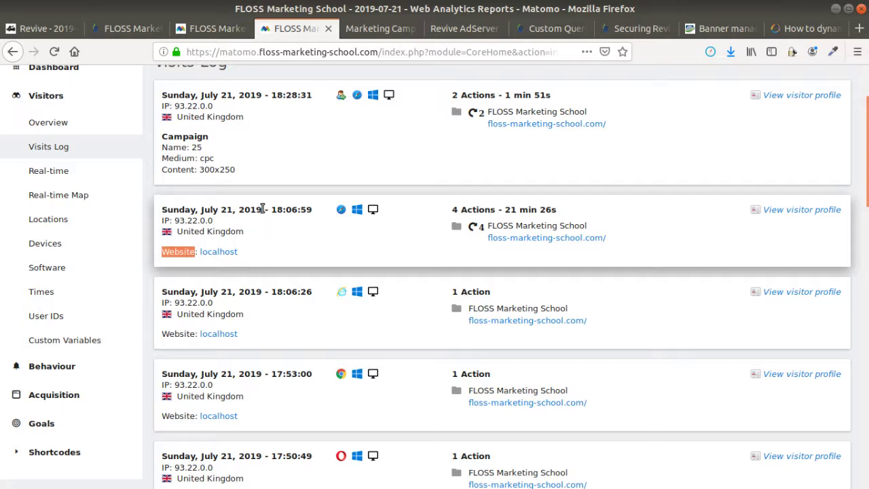
left_click_drag(249, 177, 163, 151)
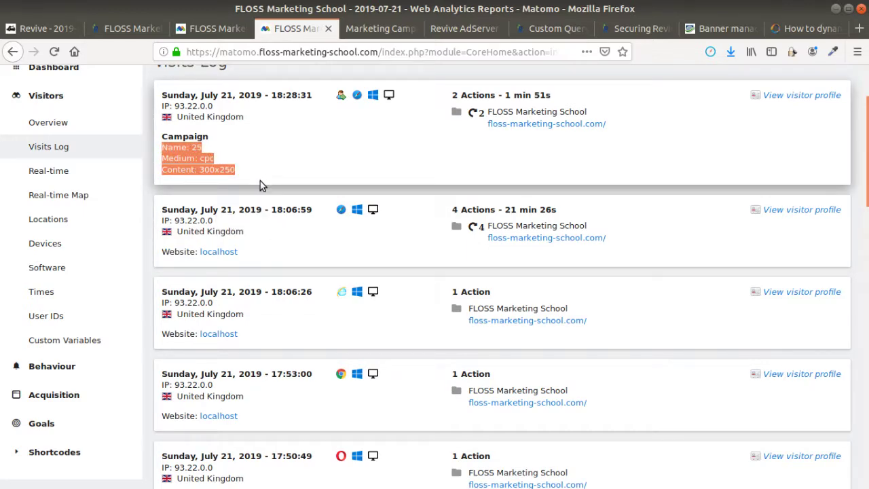
scroll(260, 181, "up", 1)
left_click(255, 212)
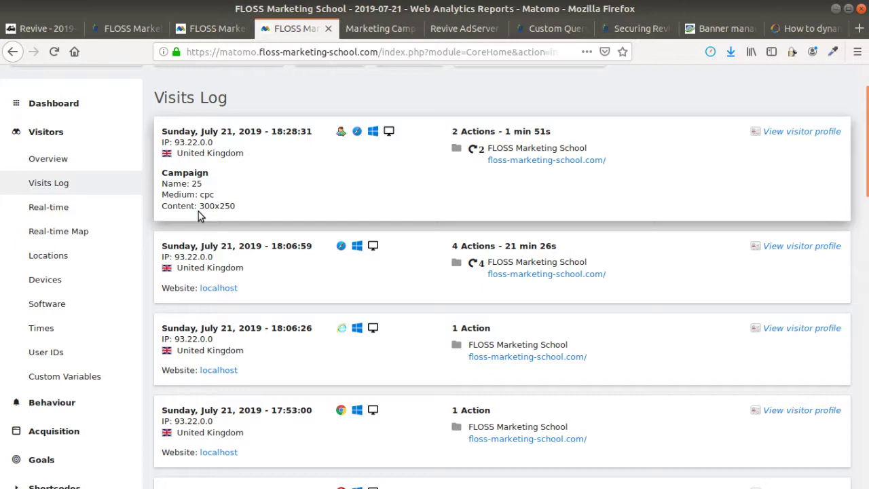
Step: Open the Campaign URL Builder among Matomo's acquisition reports
left_click(58, 133)
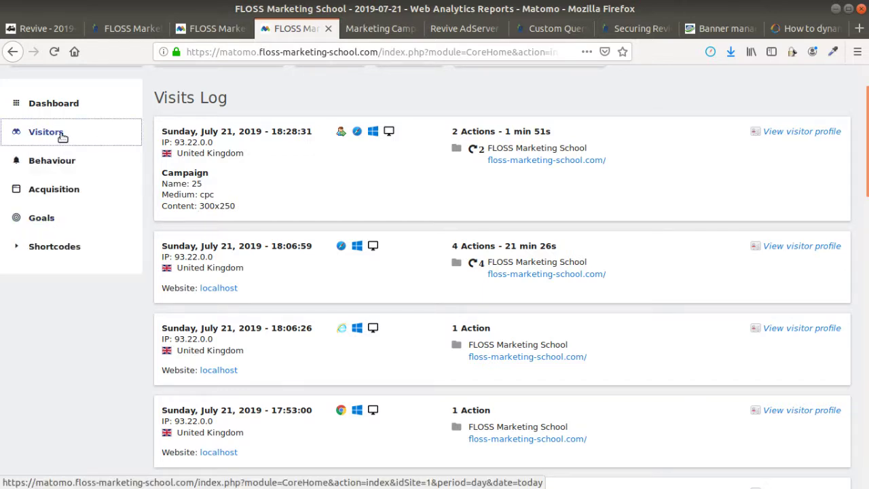
left_click(45, 191)
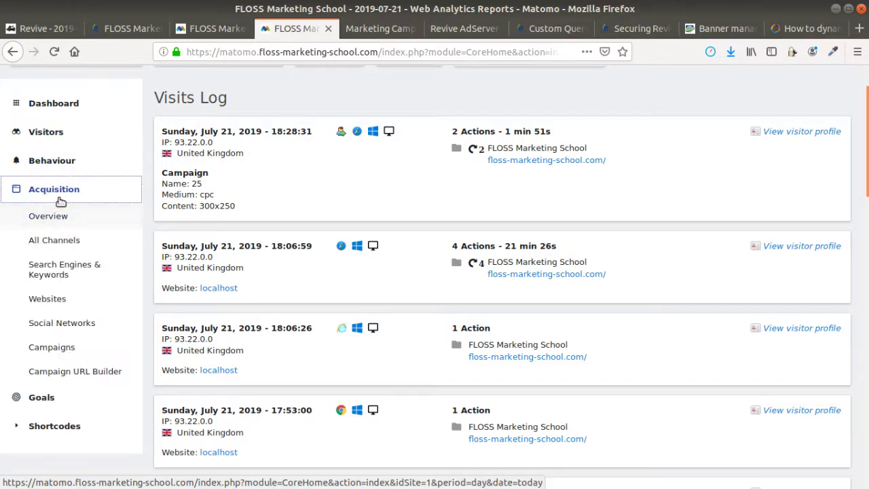
left_click(63, 372)
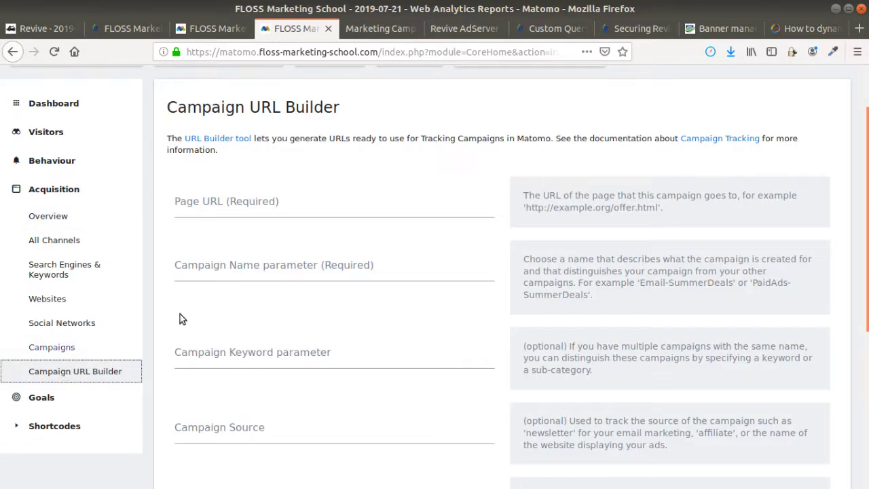
Step: Generate a campaign URL using page URL "bhhjh", campaign name "hhjj" and campaign keyword "hjh"
left_click(275, 204)
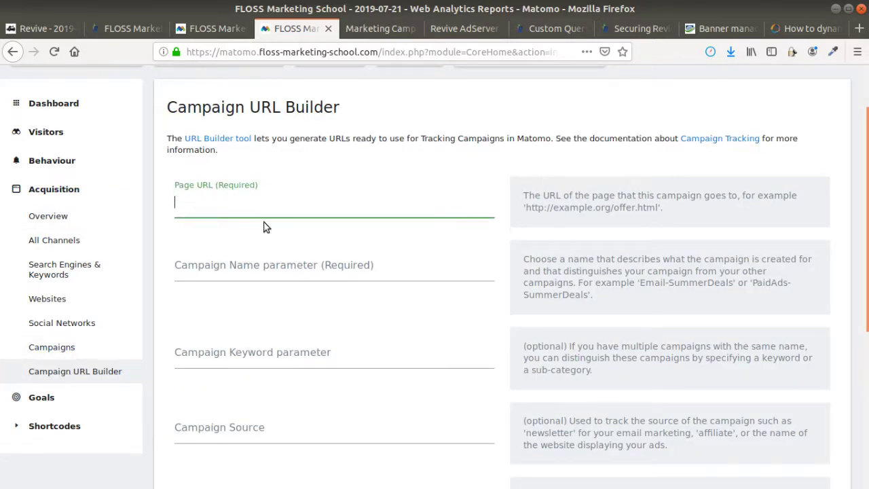
type("bhhjh")
left_click(256, 268)
type("hhjj")
left_click(257, 329)
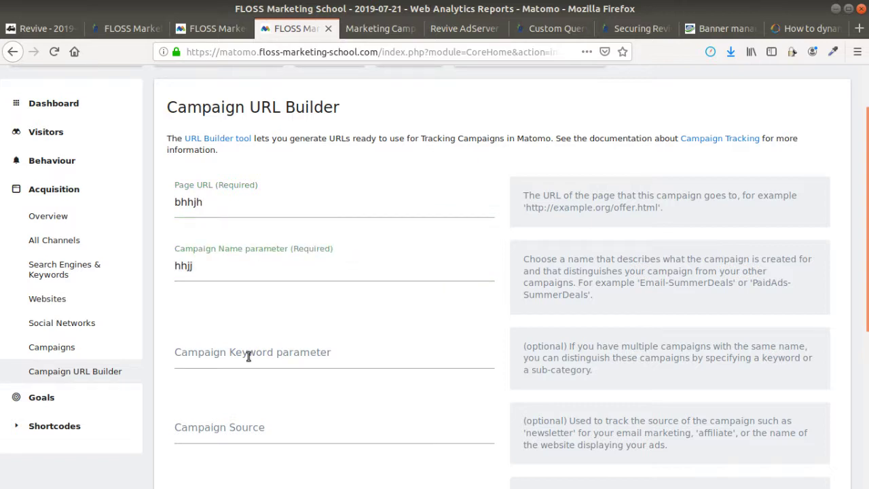
left_click(248, 358)
type("hjh")
scroll(254, 346, "down", 4)
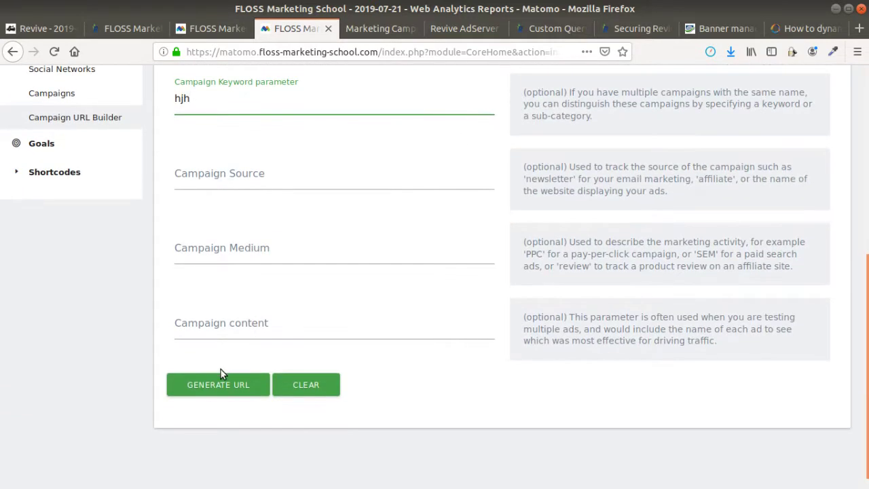
left_click(214, 381)
scroll(228, 401, "down", 2)
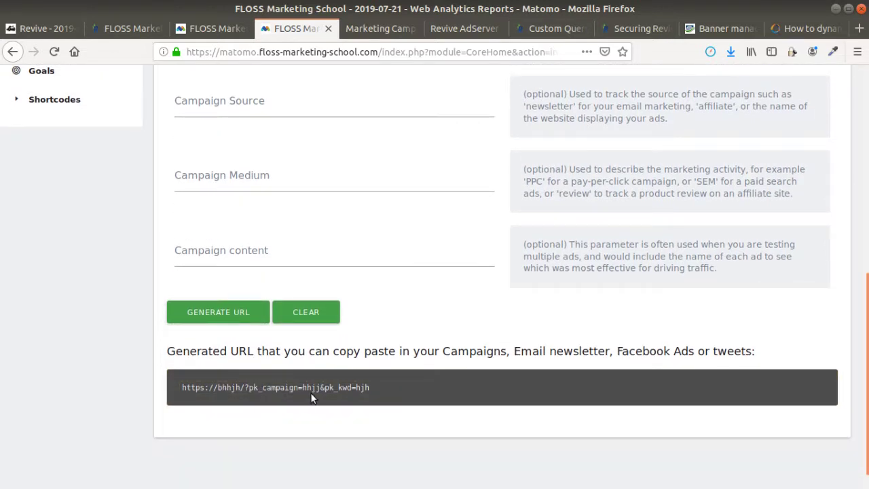
Step: Review the URL builder's required and optional campaign parameters alongside the generated URL
scroll(361, 323, "up", 10)
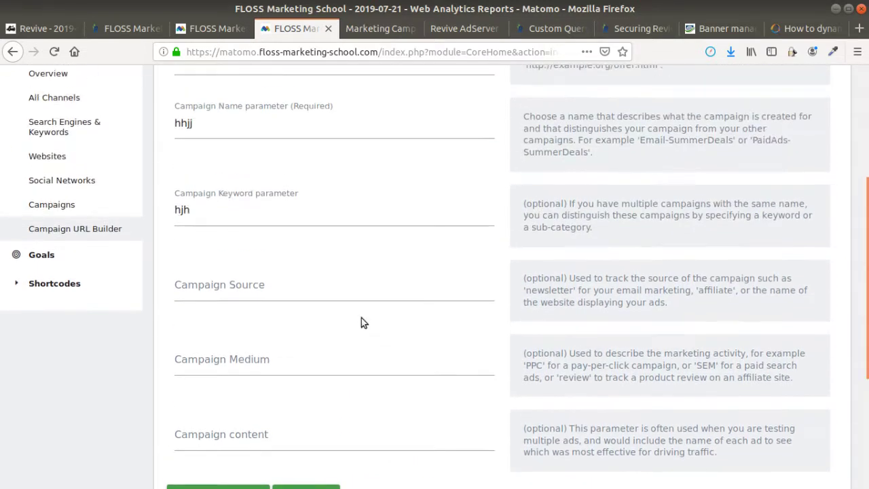
left_click(363, 270)
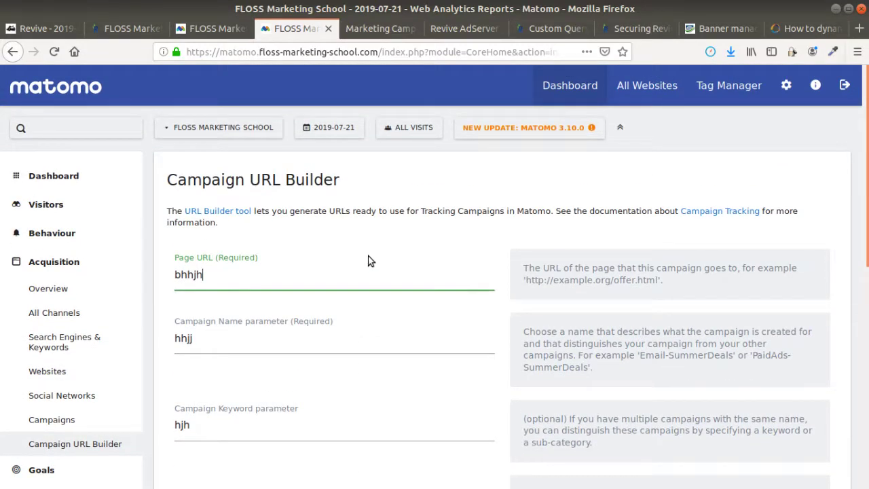
scroll(291, 333, "down", 8)
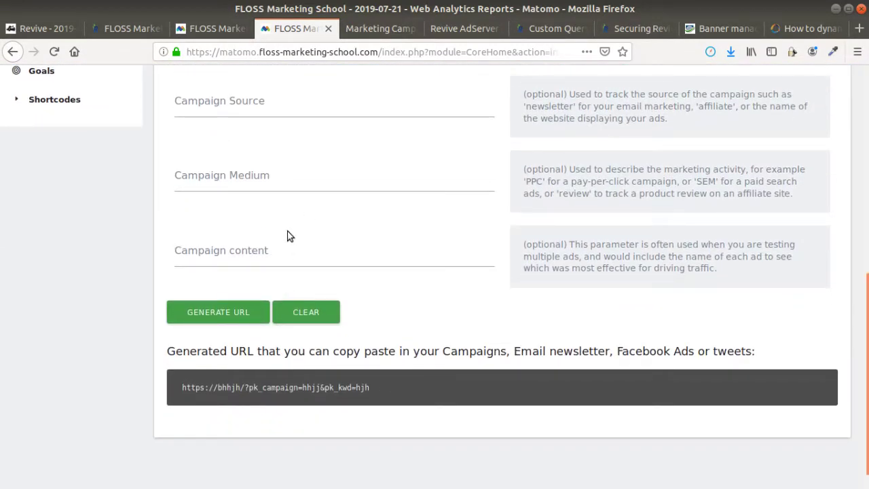
scroll(286, 235, "up", 3)
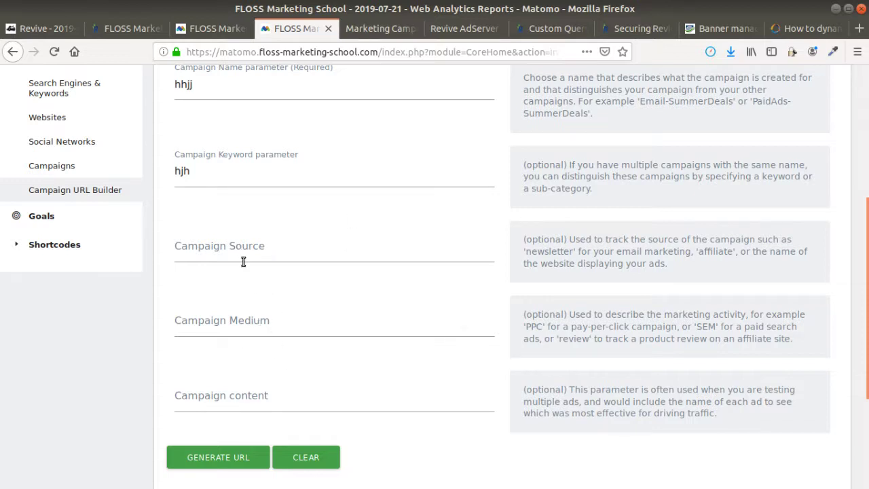
scroll(255, 286, "down", 5)
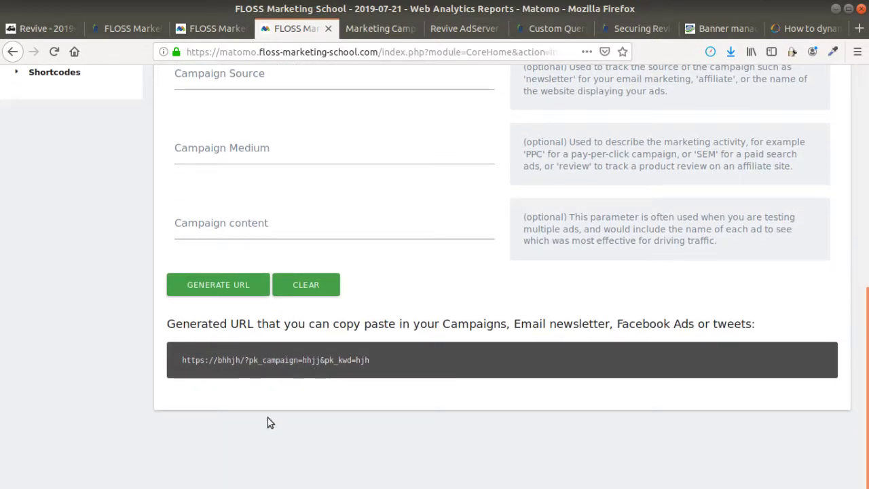
scroll(363, 228, "up", 10)
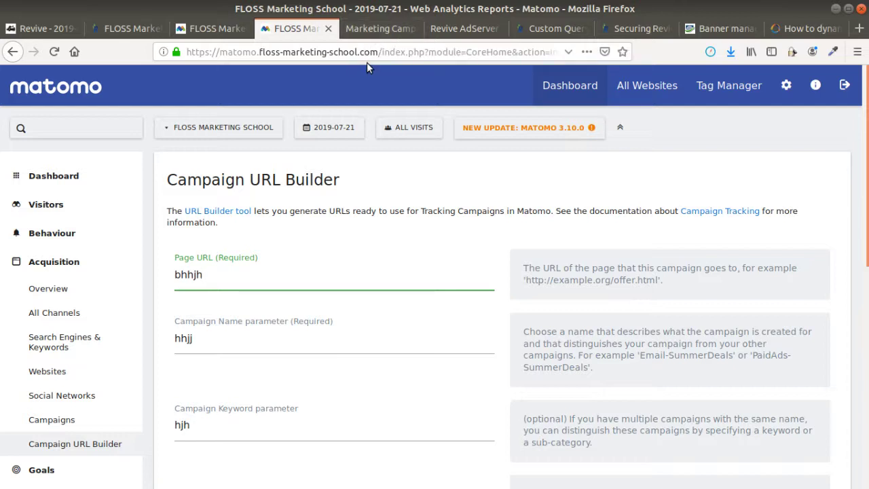
Step: Switch to the Revive AdServer Magic Macros article and read through the HTML content macros down to {pageurl}
left_click(454, 30)
scroll(296, 231, "up", 6)
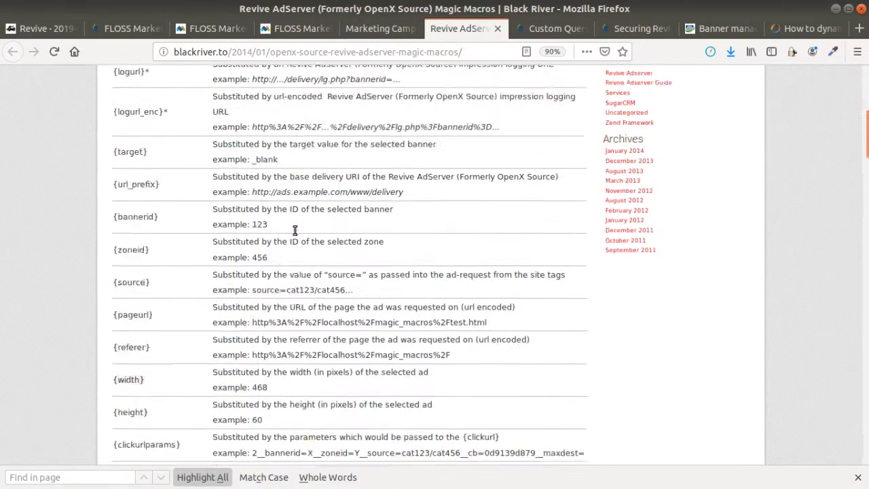
scroll(294, 234, "up", 3)
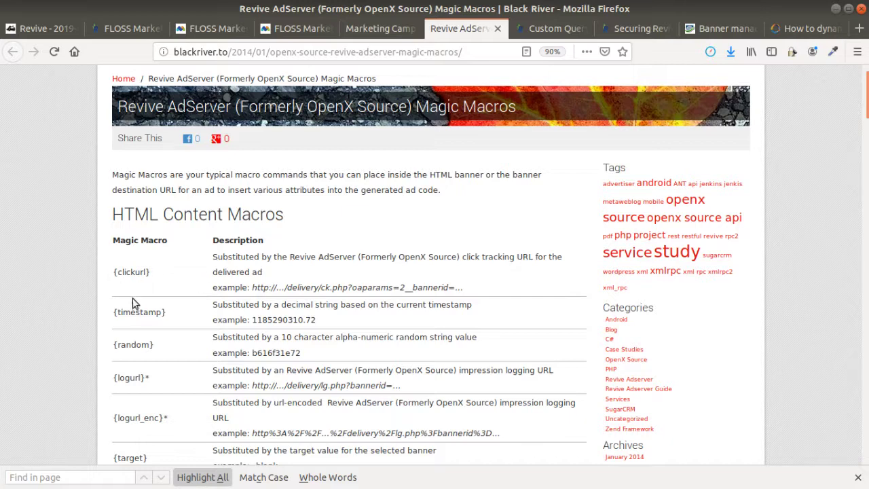
scroll(135, 346, "down", 3)
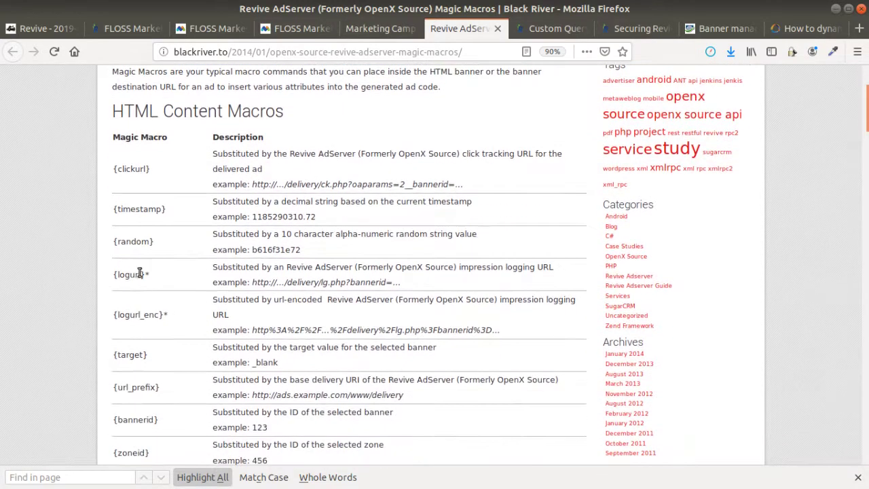
scroll(197, 315, "down", 3)
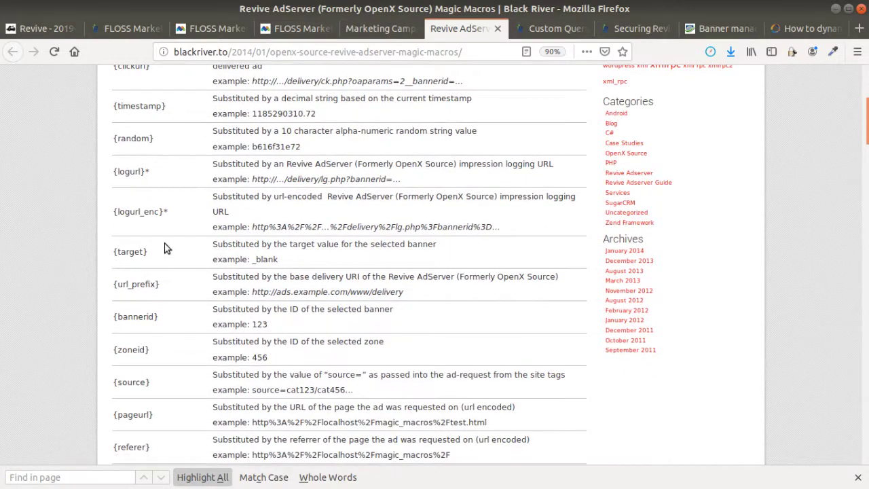
scroll(135, 411, "down", 4)
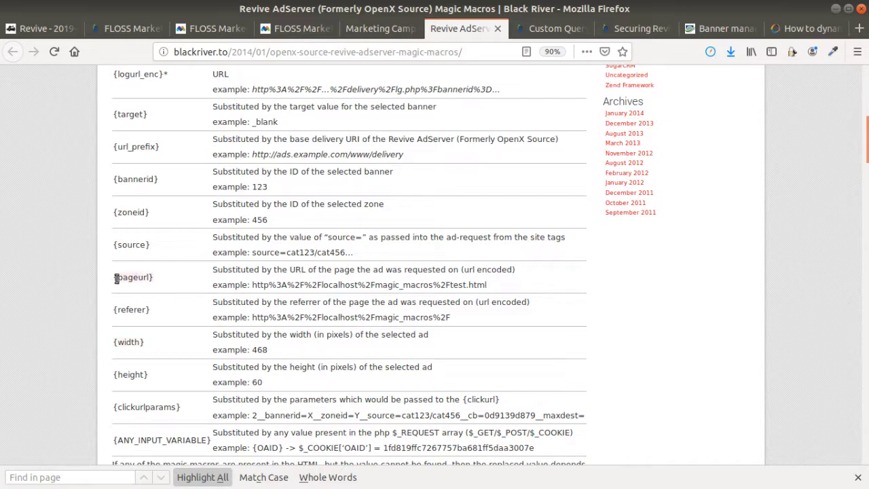
left_click_drag(114, 277, 114, 282)
Step: Switch to the Revive ad server's emailing course banner and examine the base address and tracking parameters in its destination URL
left_click(203, 30)
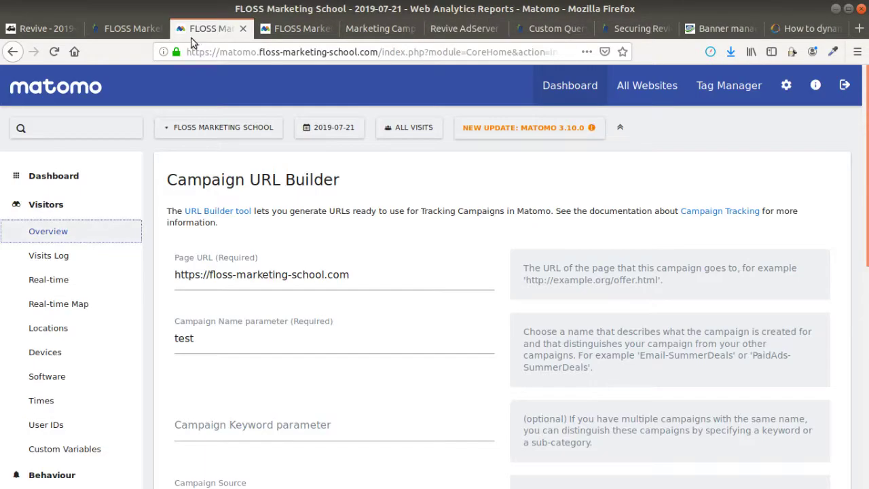
left_click(129, 28)
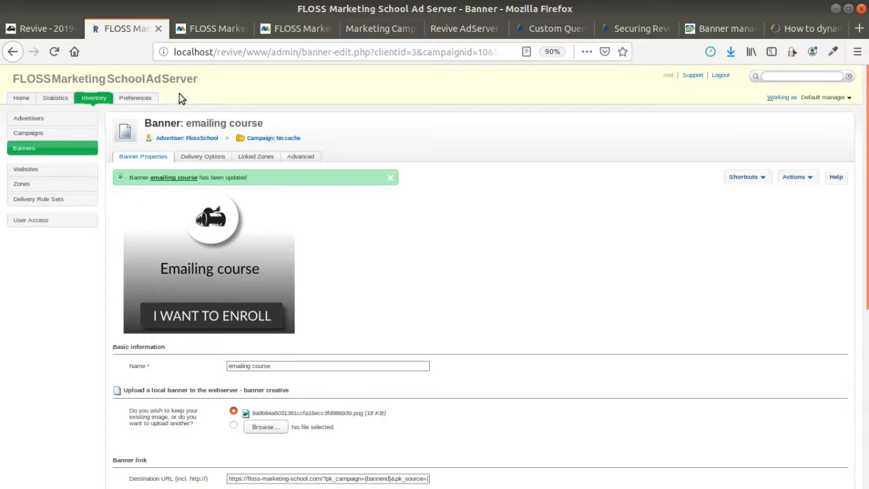
scroll(270, 260, "down", 3)
scroll(270, 260, "down", 4)
scroll(274, 248, "up", 3)
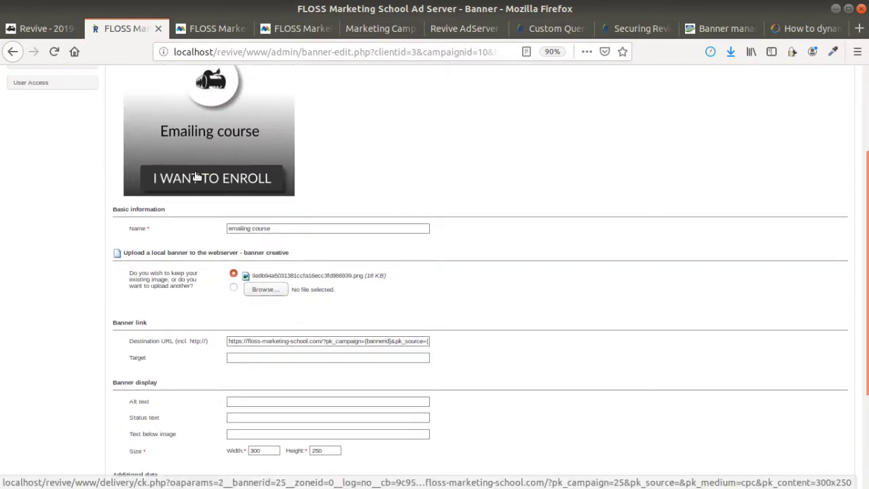
triple_click(246, 344)
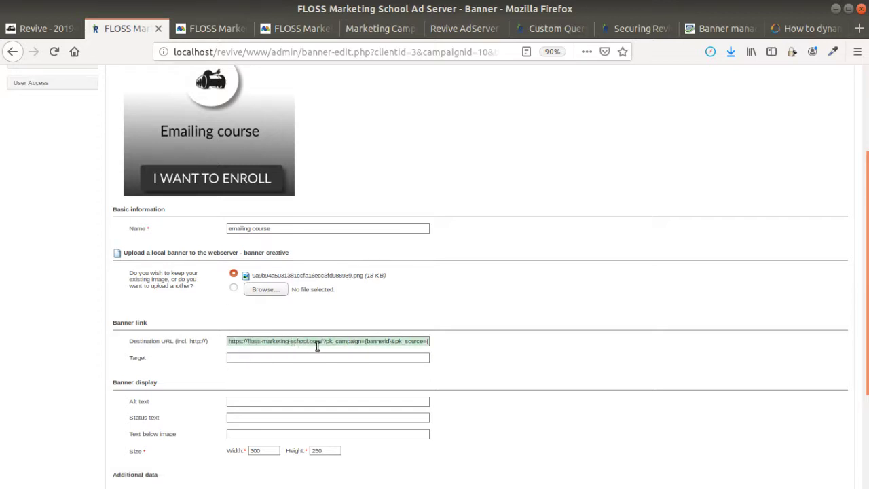
left_click_drag(322, 343, 229, 343)
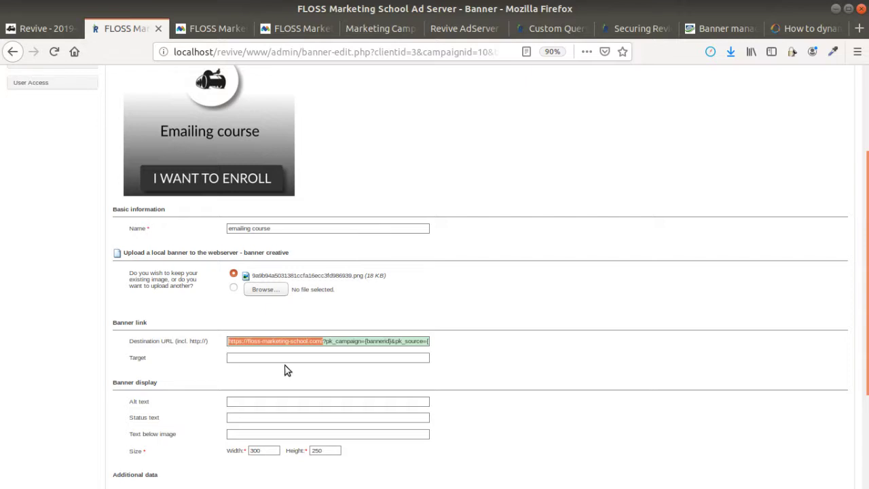
left_click(323, 342)
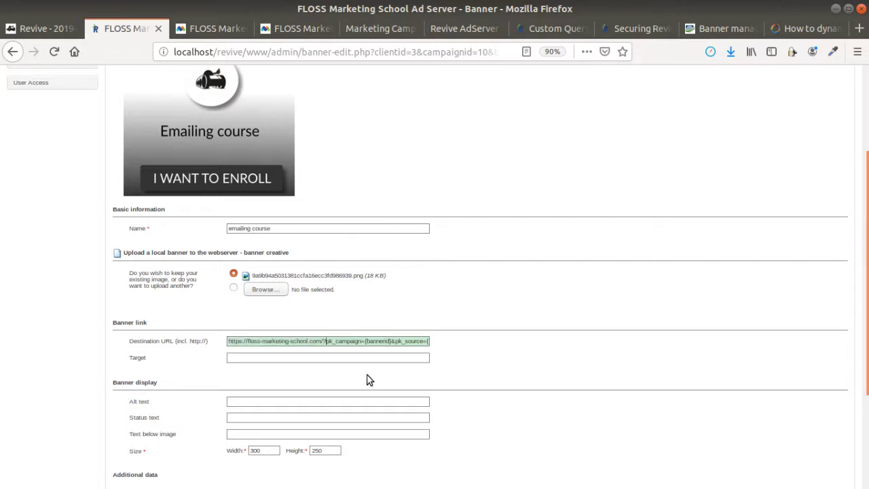
key("Right")
key("Right")
key("Right")
key("Right")
key("Right")
key("Right")
key("Right")
key("Right")
key("Right")
key("Right")
key("Right")
key("Right")
key("Right")
key("Right")
key("Right")
key("Right")
key("Right")
key("Right")
key("Right")
key("Right")
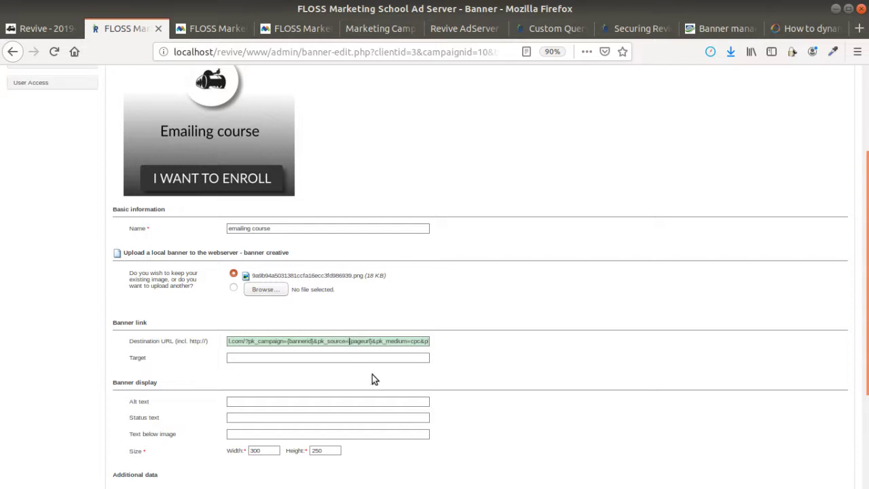
key("Right")
key("Right")
key("Right")
key("Right")
key("Right")
key("Right")
key("Right")
key("Right")
key("Right")
key("Right")
key("Right")
key("Right")
key("Right")
key("Right")
key("Right")
key("Right")
key("Right")
key("Right")
key("Right")
key("Right")
key("Right")
key("Right")
key("Right")
key("Right")
key("Right")
key("Right")
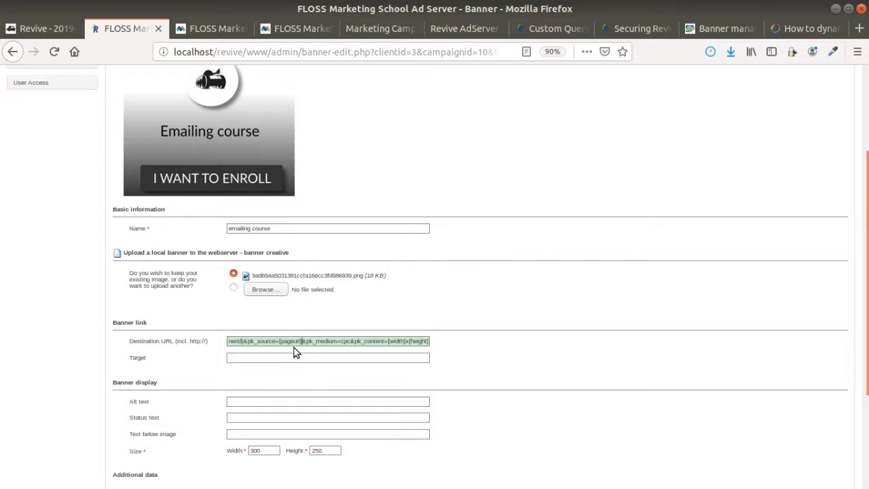
Step: Look up the {referer} macro in the Revive AdServer Magic Macros article
left_click(358, 32)
left_click(301, 32)
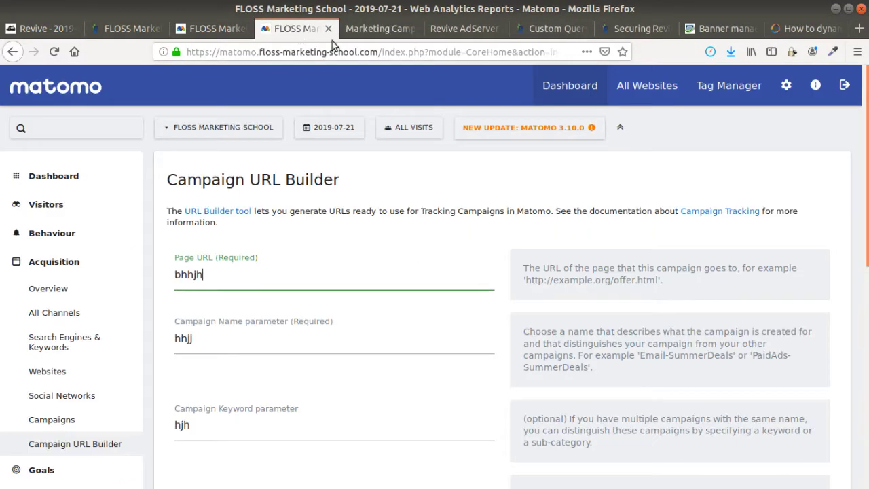
left_click(452, 34)
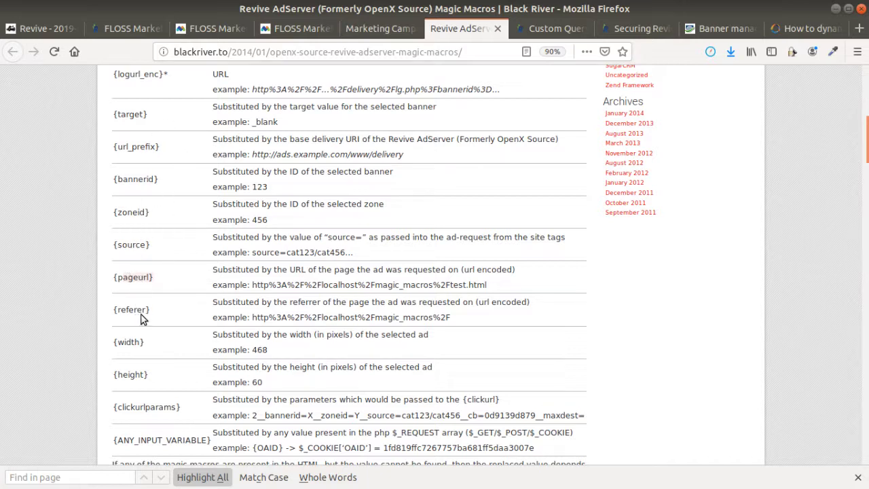
left_click_drag(155, 313, 124, 314)
Step: Switch back to the emailing course banner and replace the {pageurl} macro in its destination URL's pk_source parameter with {referer}
left_click(210, 29)
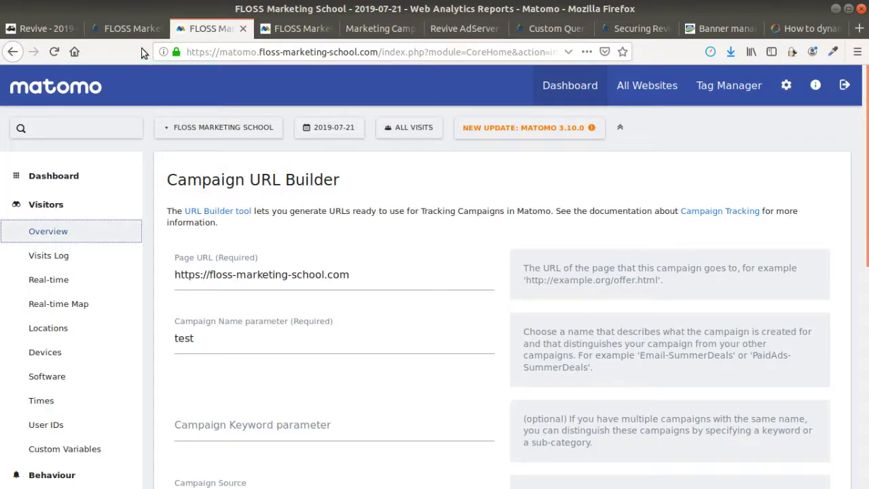
left_click(105, 29)
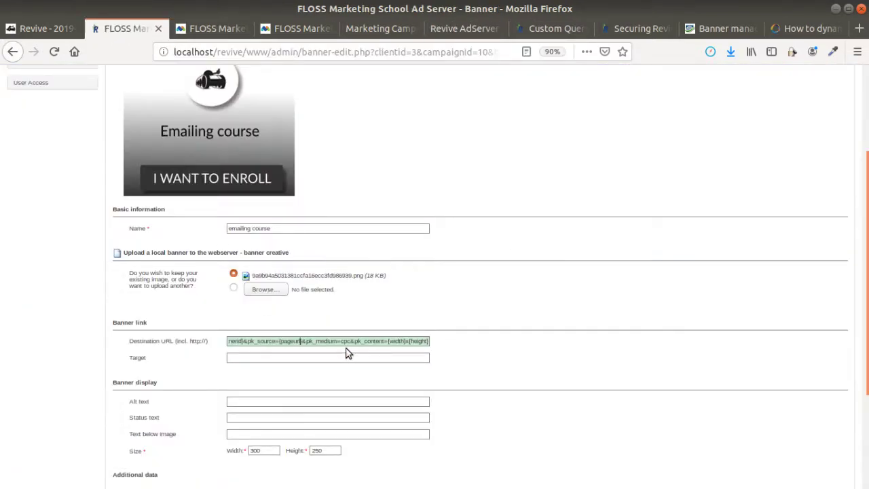
key("BackSpace")
key("BackSpace")
key("BackSpace")
key("BackSpace")
key("BackSpace")
key("BackSpace")
key("BackSpace")
type("referrer")
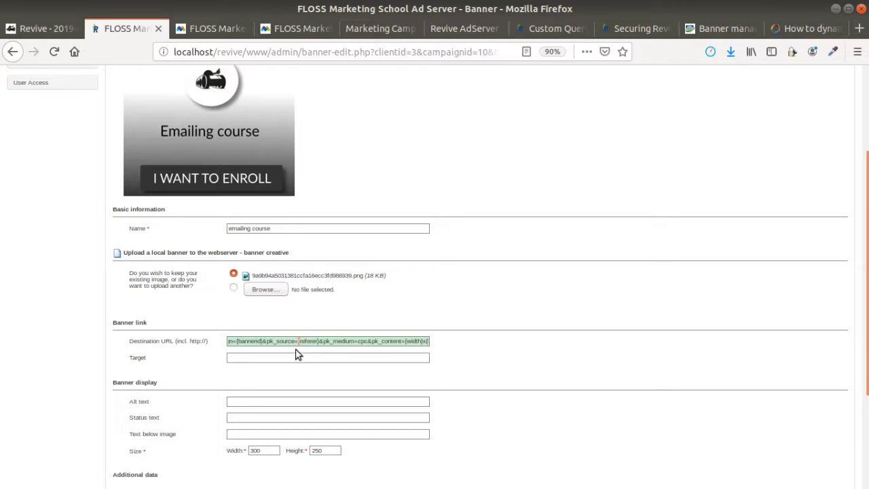
Step: Review the pk_source macro and the pk_medium value in the emailing course banner's destination URL and save the banner changes
key("shift+Right")
key("shift+Right")
key("shift+Right")
key("shift+Right")
key("shift+Right")
key("shift+Right")
key("shift+Right")
key("shift+Right")
left_click_drag(368, 341, 358, 341)
scroll(542, 310, "down", 3)
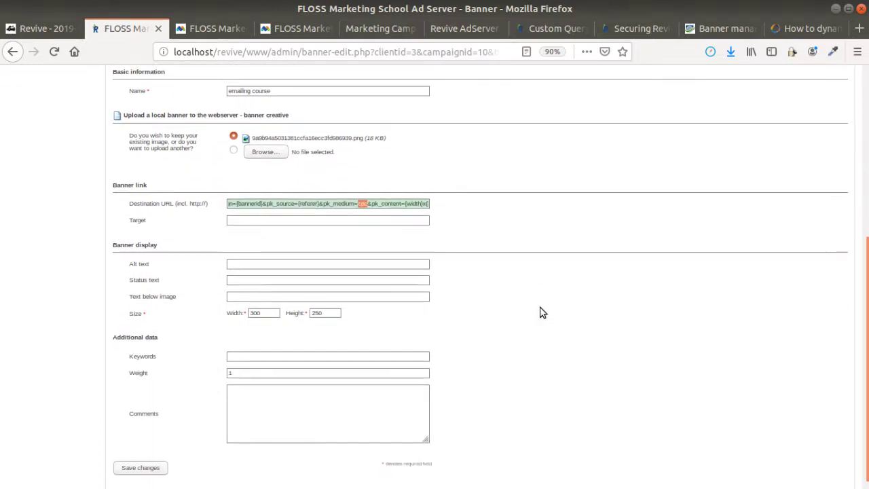
left_click(146, 457)
scroll(382, 372, "down", 1)
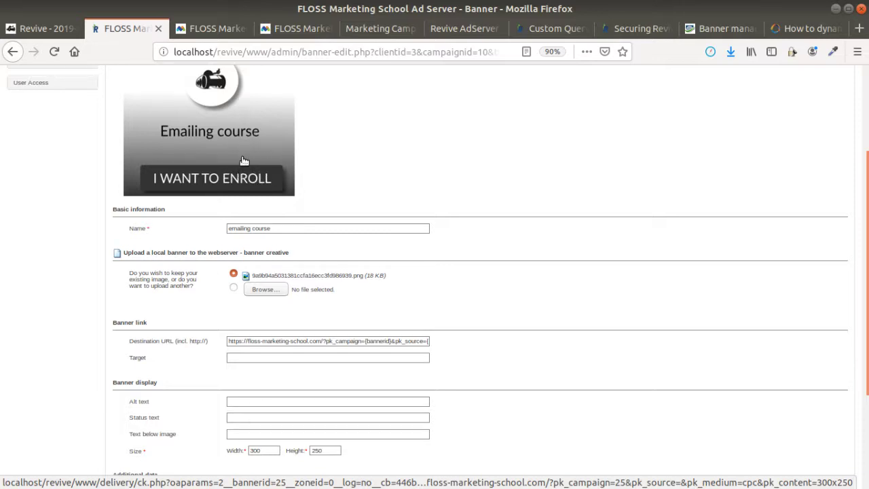
Step: Examine the remaining tracking parameters in the saved banner's destination URL, through the pk_content width and height macros
triple_click(405, 341)
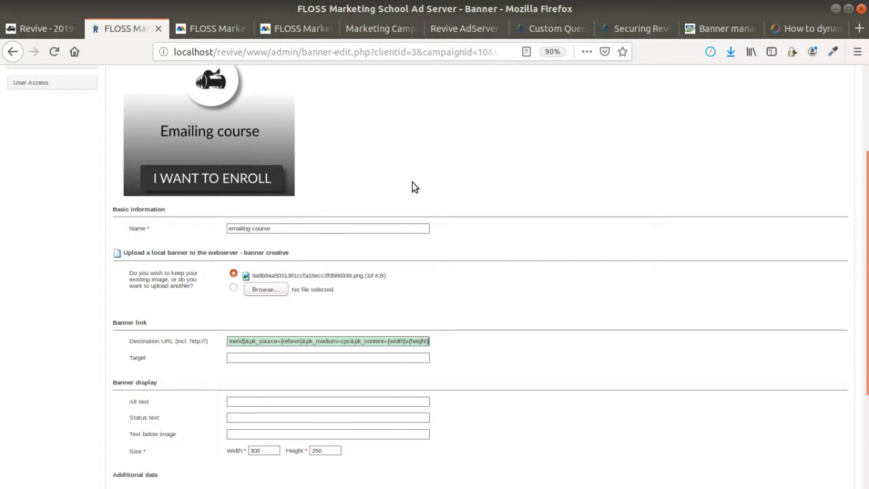
key("Return")
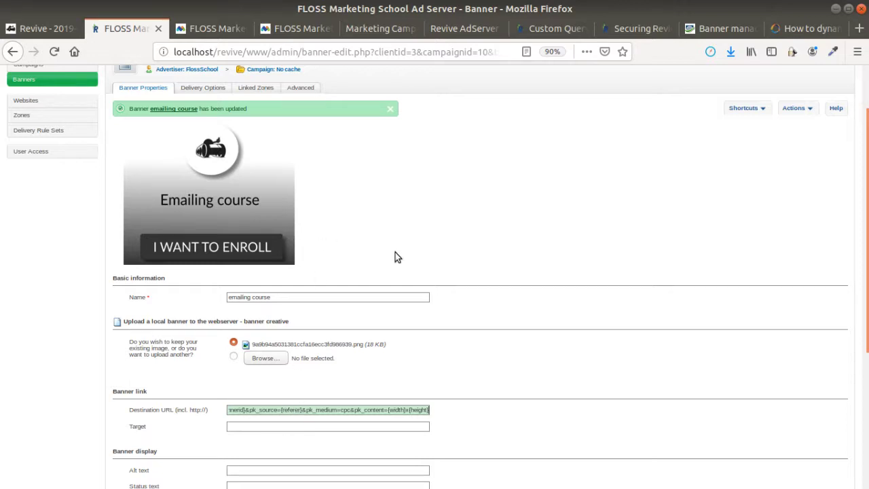
scroll(190, 338, "up", 2)
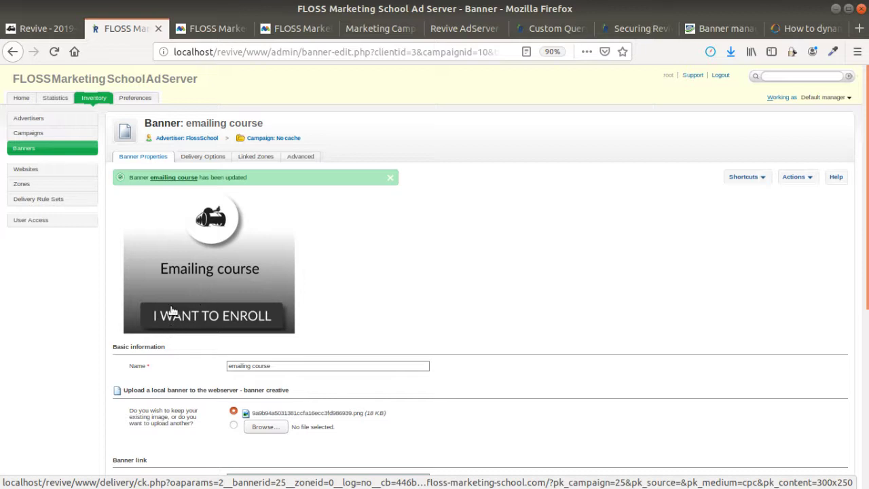
Step: Close the private window showing the ad test page and open a fresh private window
left_click(19, 106)
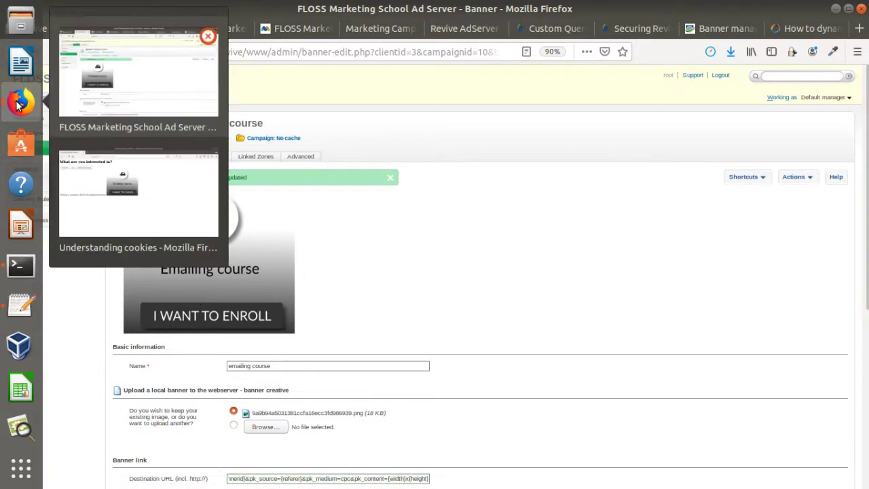
left_click(105, 189)
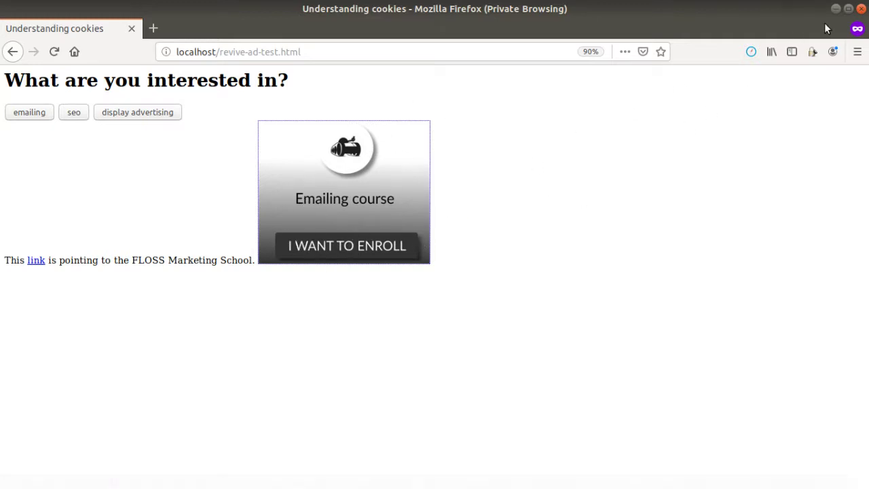
left_click(861, 9)
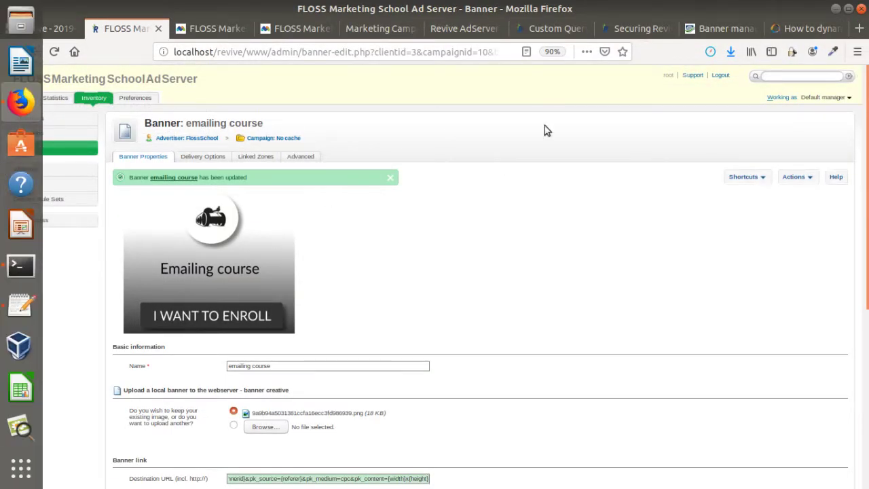
left_click(858, 51)
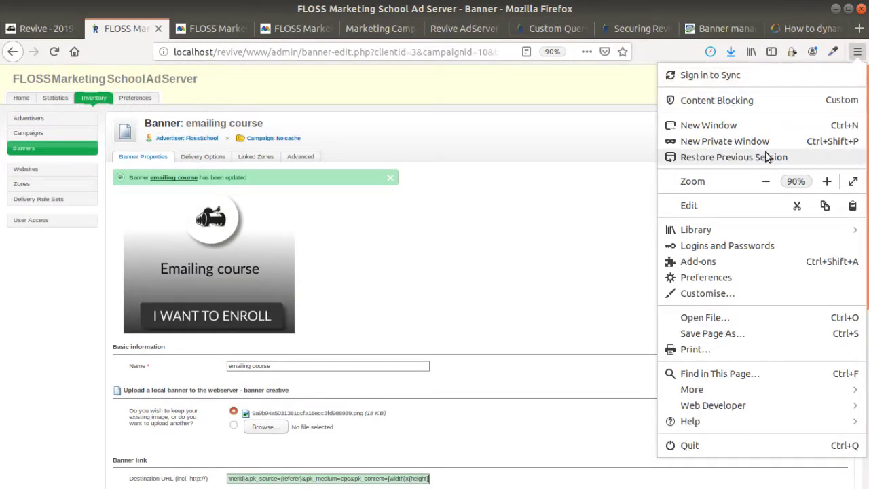
left_click(772, 143)
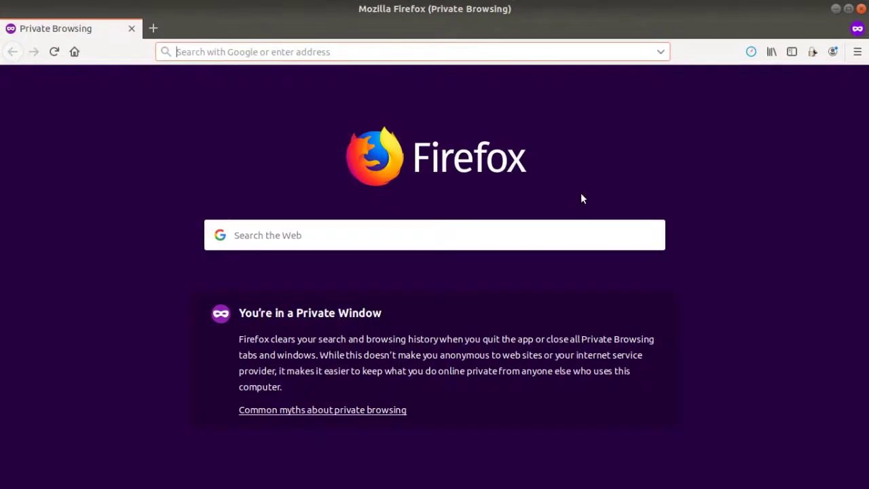
Step: Load the ad test page at localhost/revive-ad-test.html in the private window
type("localhost/")
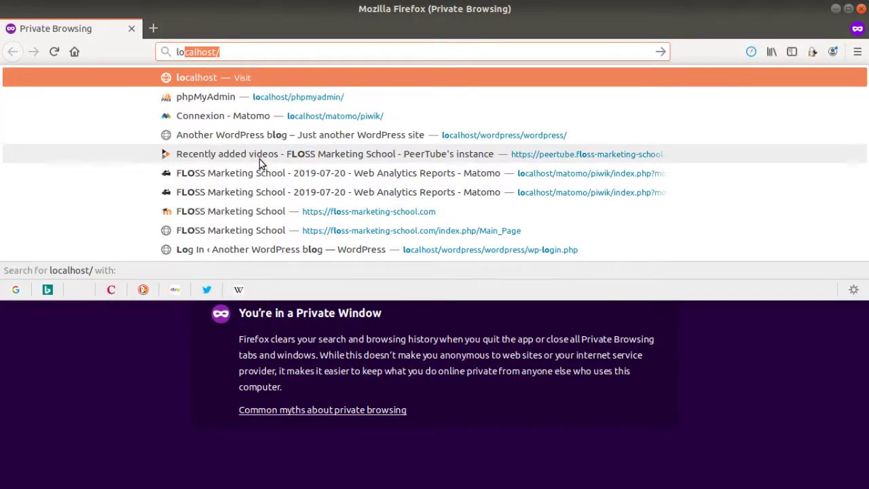
key("Return")
left_click(263, 58)
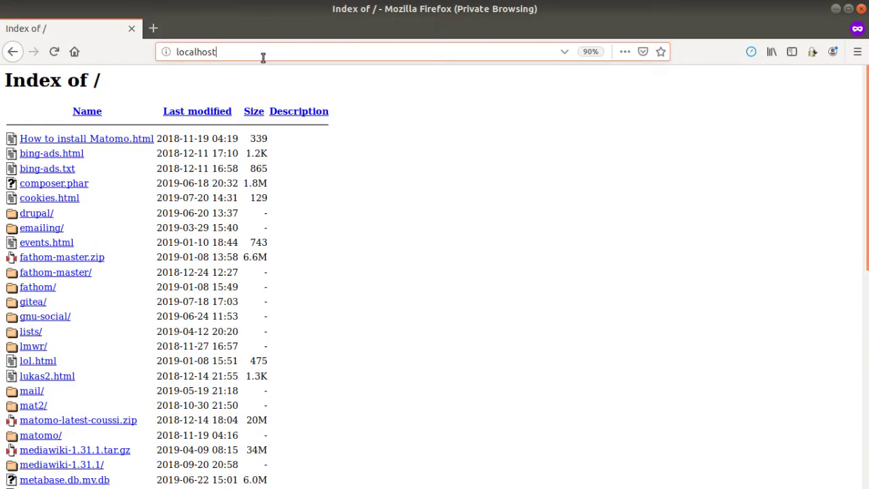
type("/revive-ad-test.html")
key("Return")
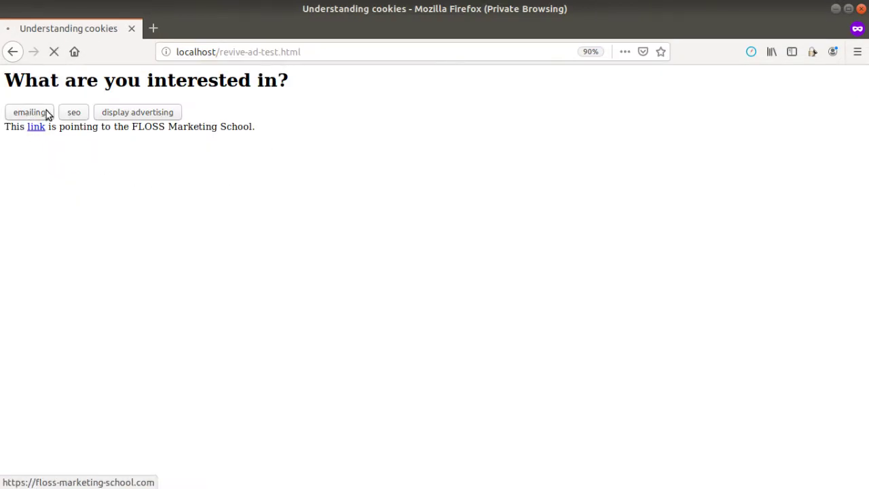
Step: Switch to the terminal, rerun sudo rm -r cache/* to clear the ad server cache, and return to the test page
mouse_move(3, 213)
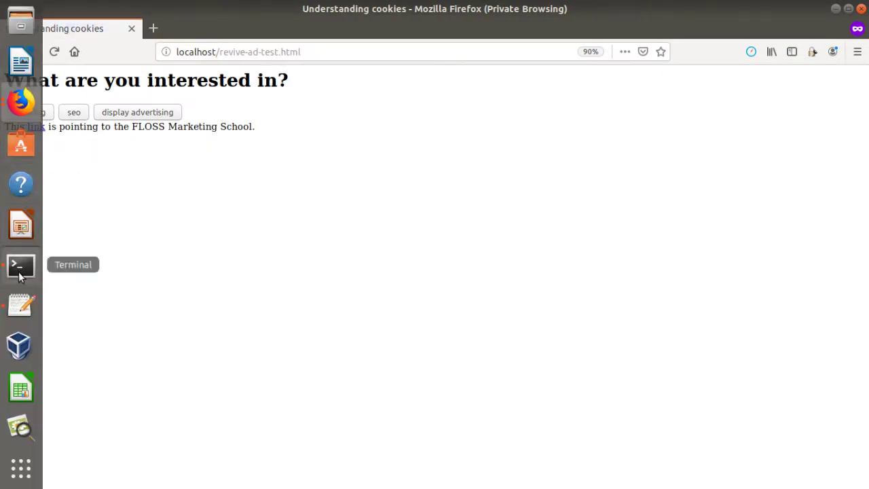
left_click(19, 273)
key("Up")
key("Return")
left_click(639, 249)
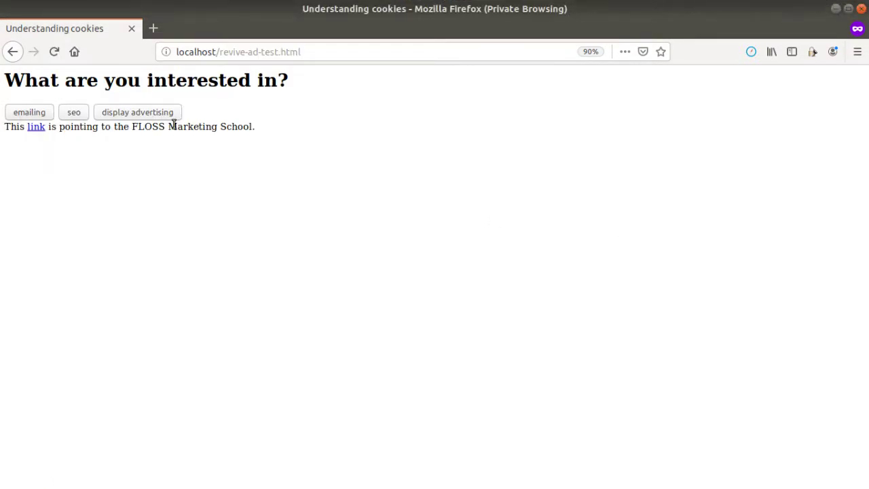
Step: Choose emailing as the interest on the test page and reload the page to refresh the served banner
left_click(38, 114)
left_click(54, 53)
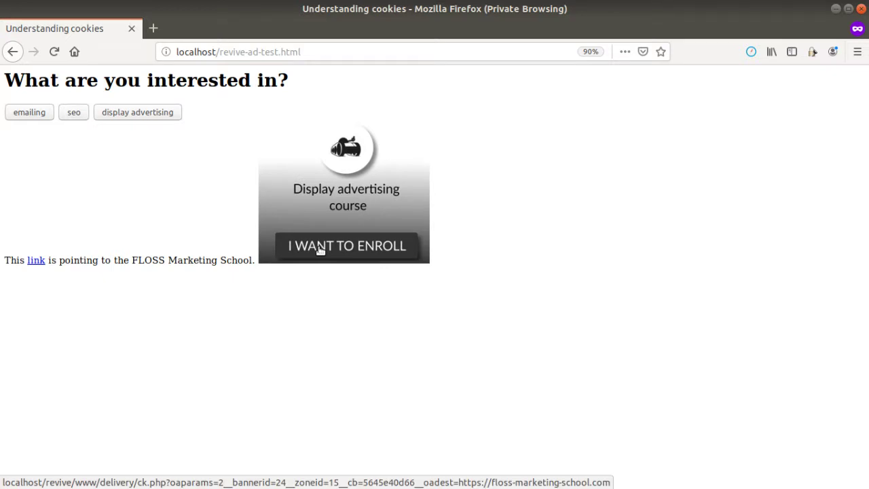
key("F5")
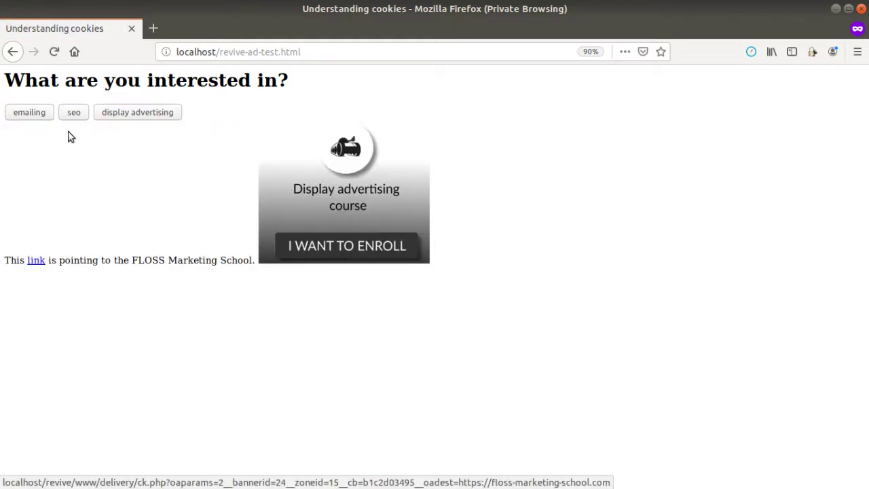
left_click(55, 51)
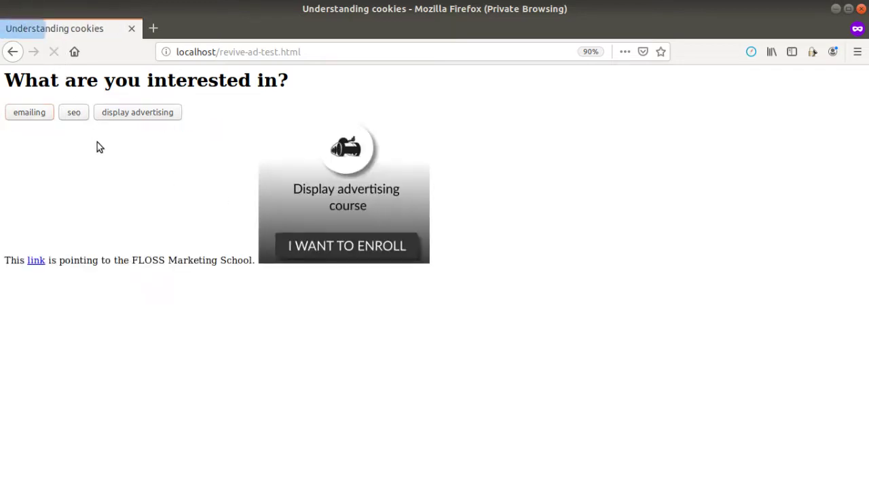
Step: Check the cache-clearing commands in the terminal, then return to the ad test page and reload it for the emailing banner
mouse_move(12, 108)
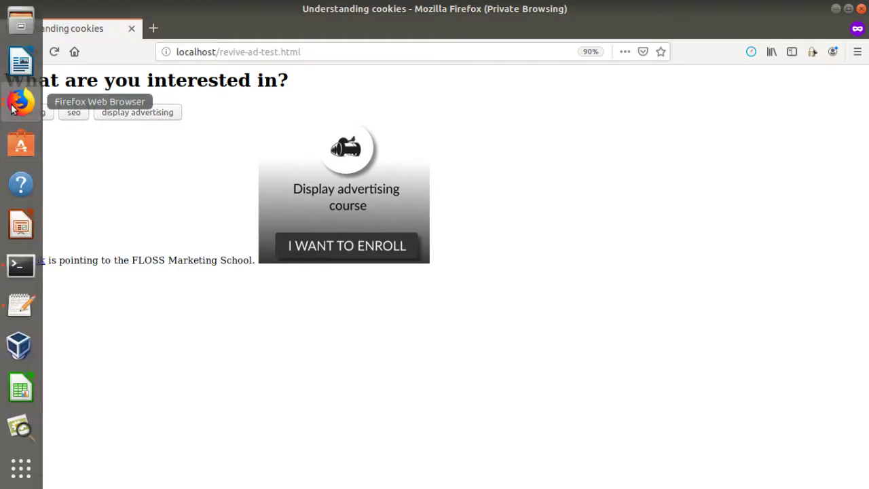
left_click(20, 265)
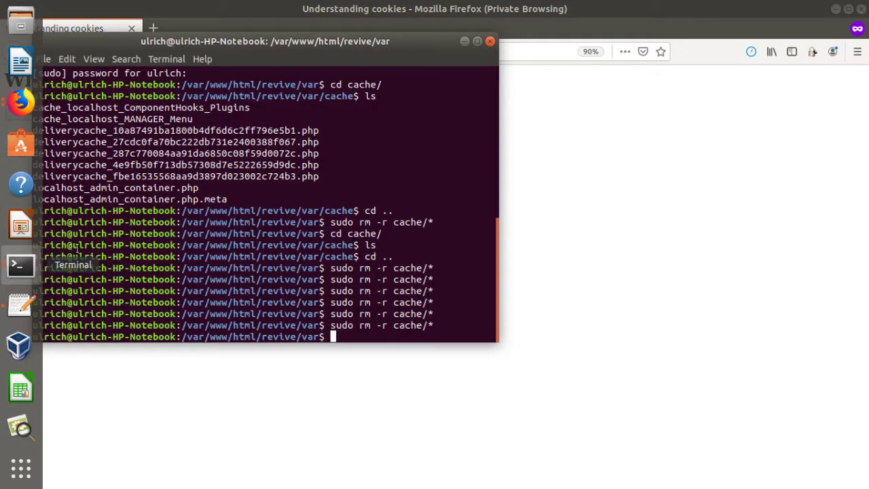
left_click(144, 363)
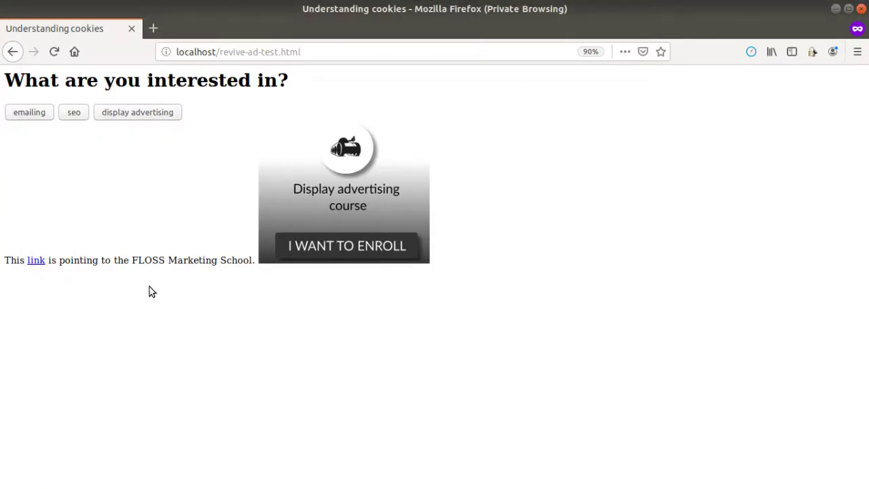
key("F5")
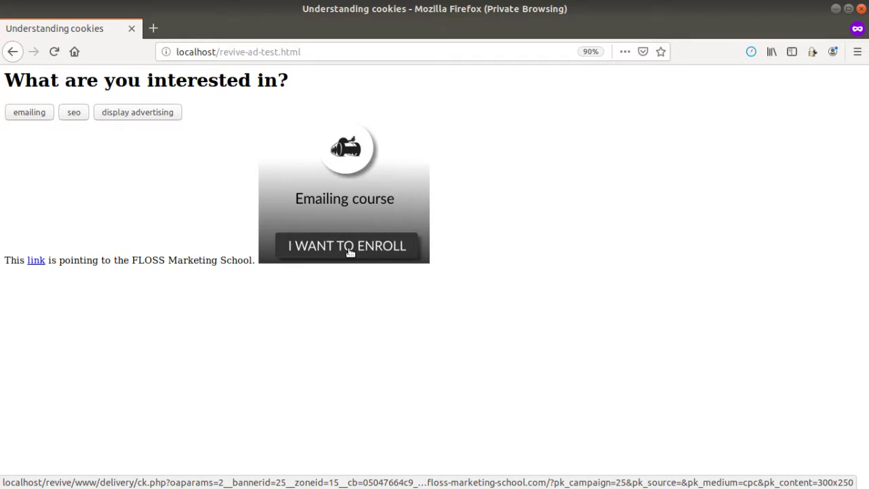
Step: Set the emulated desktop browser to Microsoft Edge and follow the emailing course banner to its landing page
left_click(753, 53)
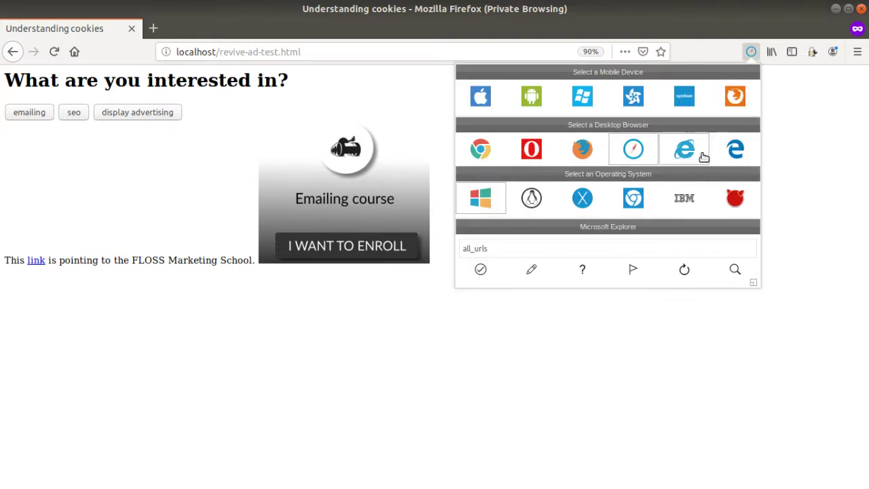
left_click(625, 151)
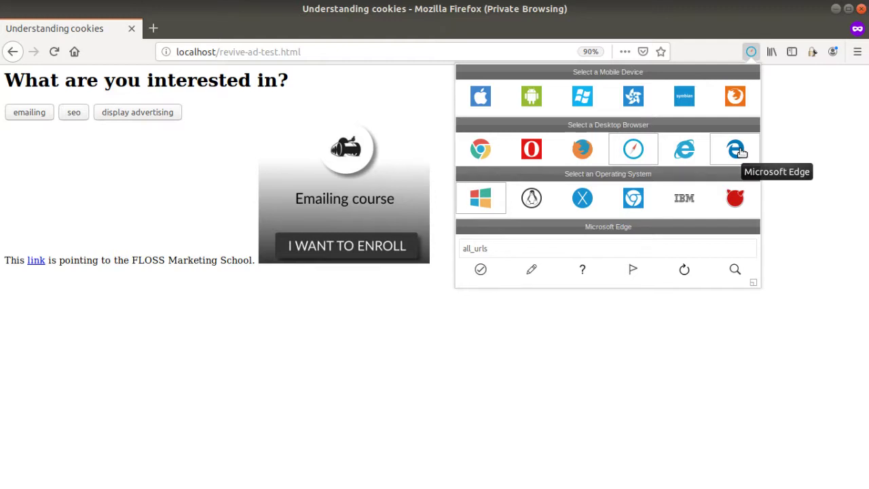
left_click(741, 153)
left_click(446, 125)
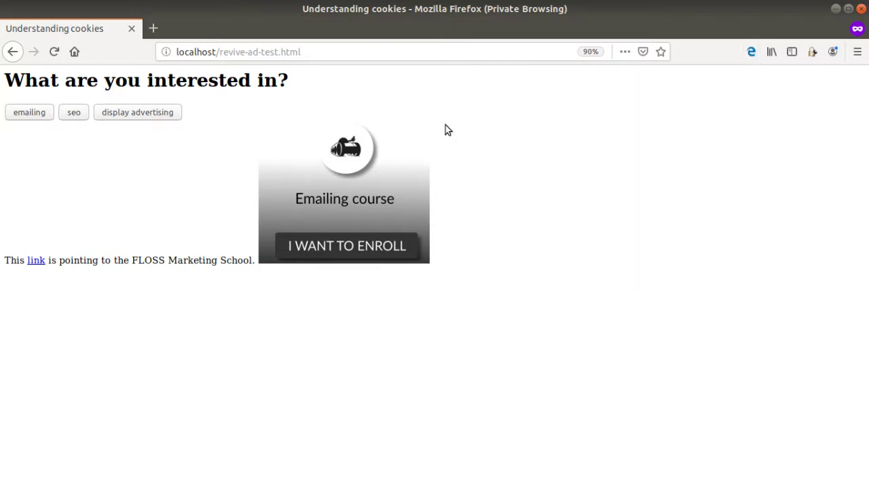
left_click(401, 244)
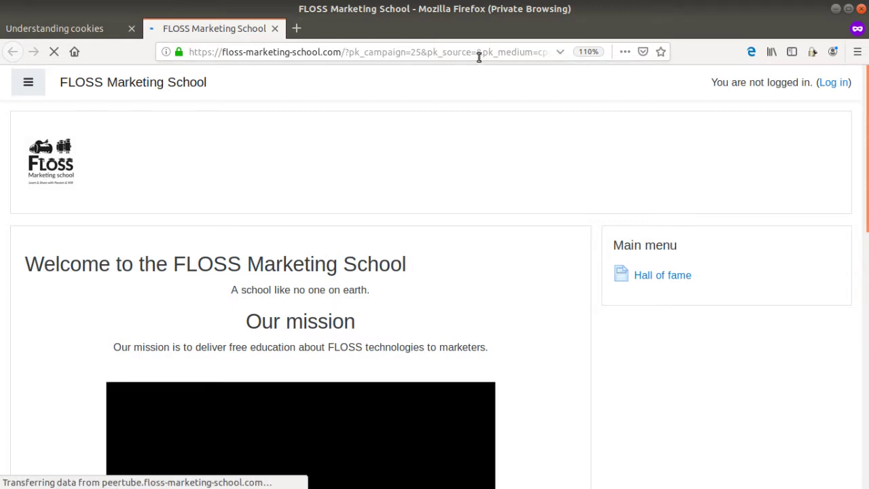
Step: Examine the campaign, source, medium and content parameters in the landing page's address
left_click(478, 54)
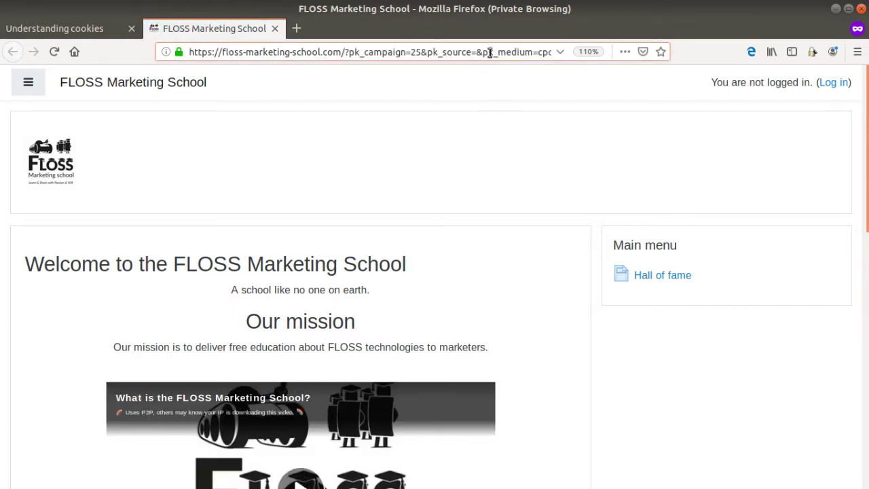
left_click(421, 54)
key("Right")
key("Right")
key("Right")
key("Right")
key("Right")
key("Right")
key("Right")
key("Right")
key("Right")
key("Right")
key("Right")
key("Right")
key("Right")
key("Right")
key("Right")
key("Right")
key("Right")
key("Right")
key("Right")
key("Right")
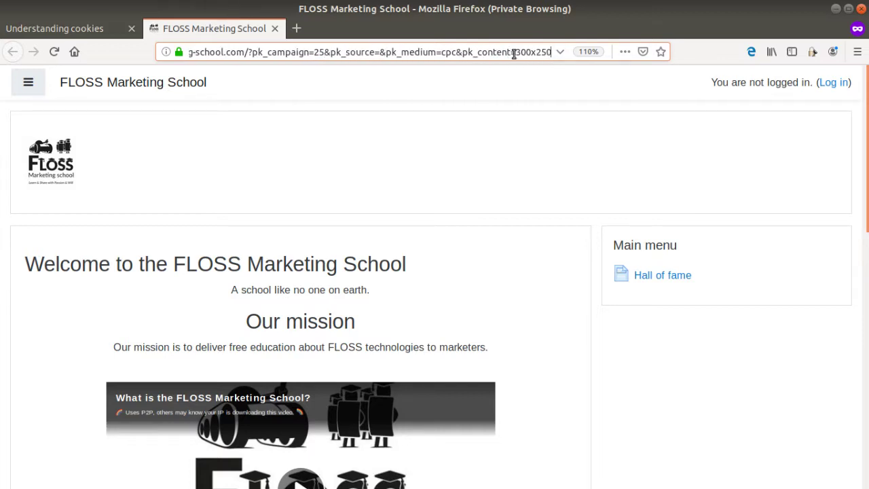
left_click_drag(516, 53, 552, 52)
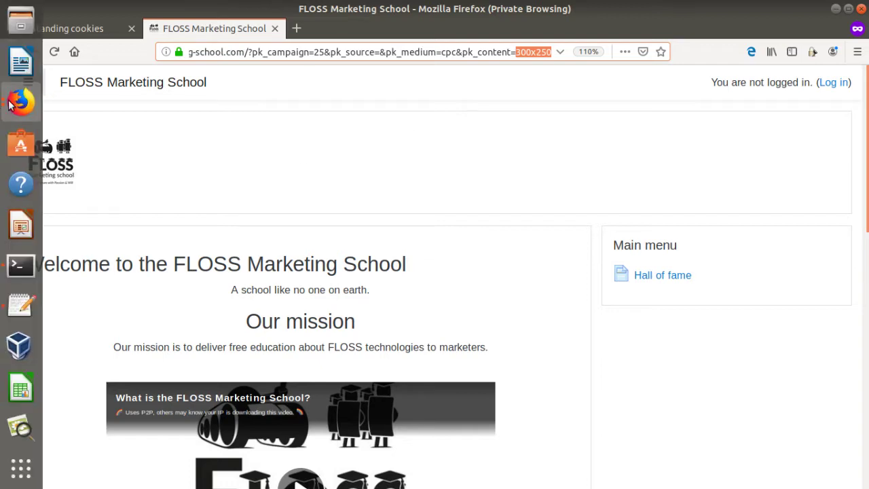
Step: Switch to Matomo in the main browser window and open the Visits Log for the FLOSS Marketing School site
left_click(9, 101)
left_click(133, 104)
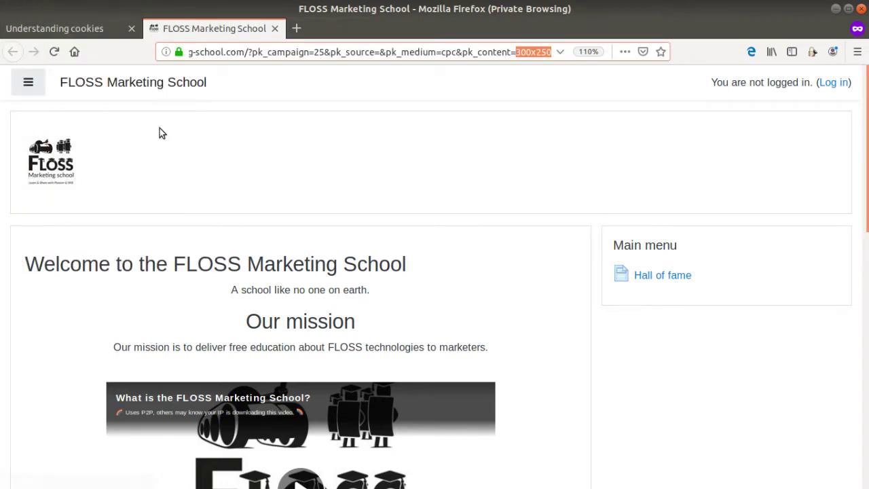
left_click(20, 102)
left_click(92, 194)
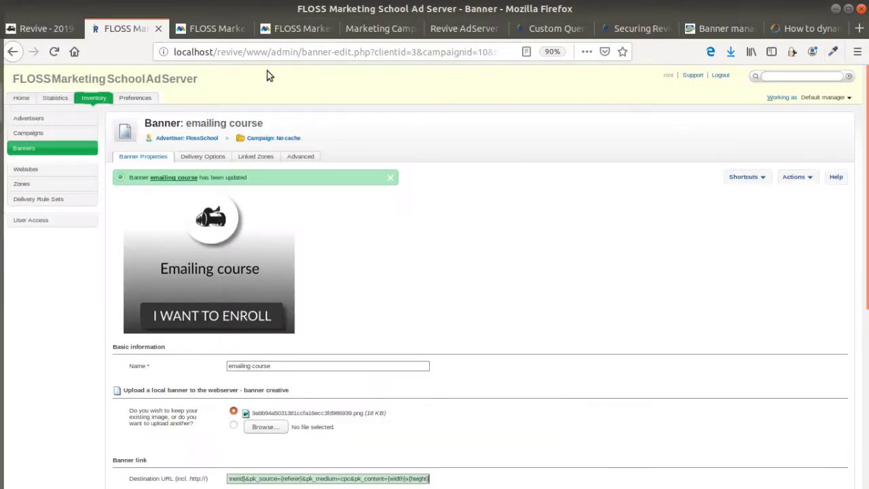
left_click(311, 30)
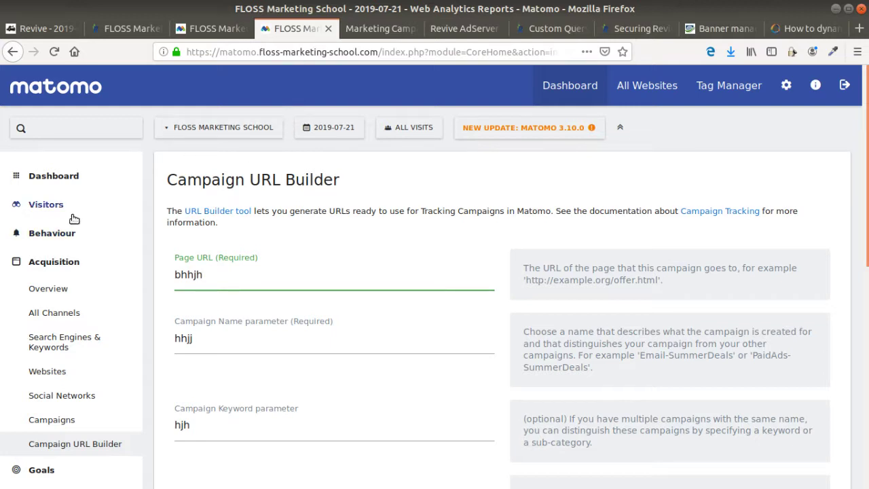
left_click(49, 205)
left_click(66, 256)
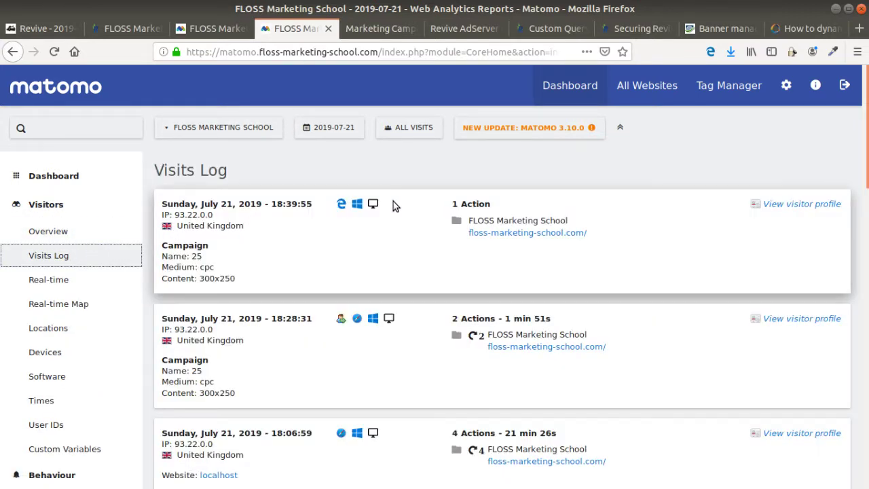
Step: Check the browser and the campaign name, medium and content recorded for the most recent visit
mouse_move(347, 209)
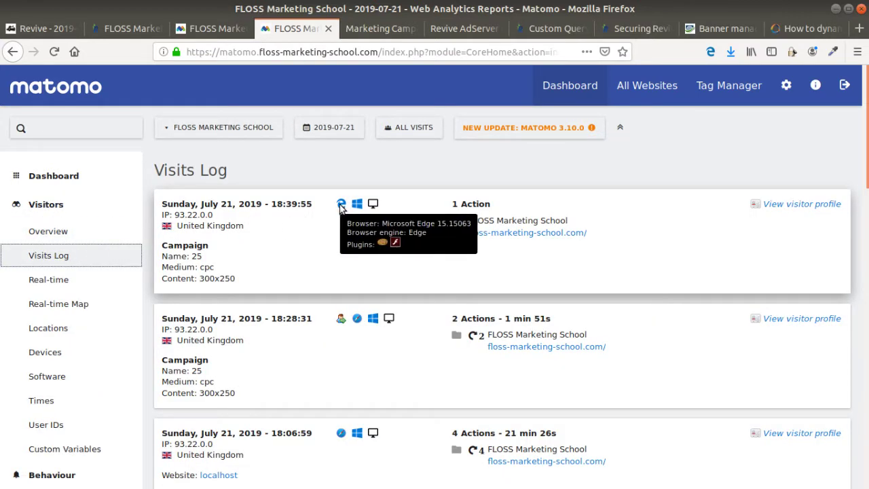
double_click(195, 256)
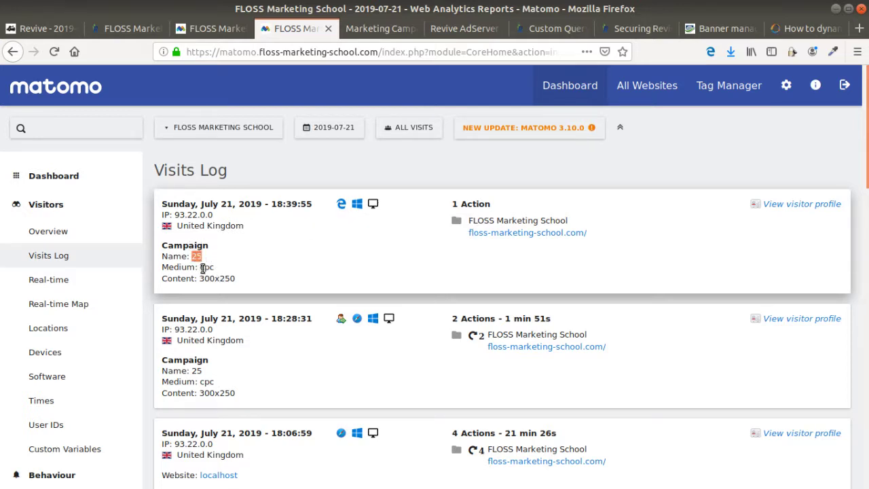
double_click(206, 267)
double_click(204, 279)
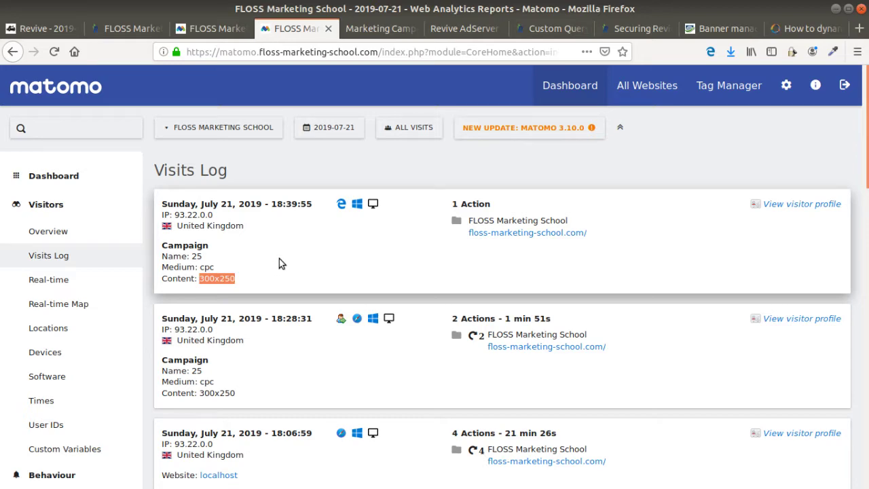
Step: Switch back to the Revive AdServer Magic Macros article and its list of HTML content macros
left_click(386, 30)
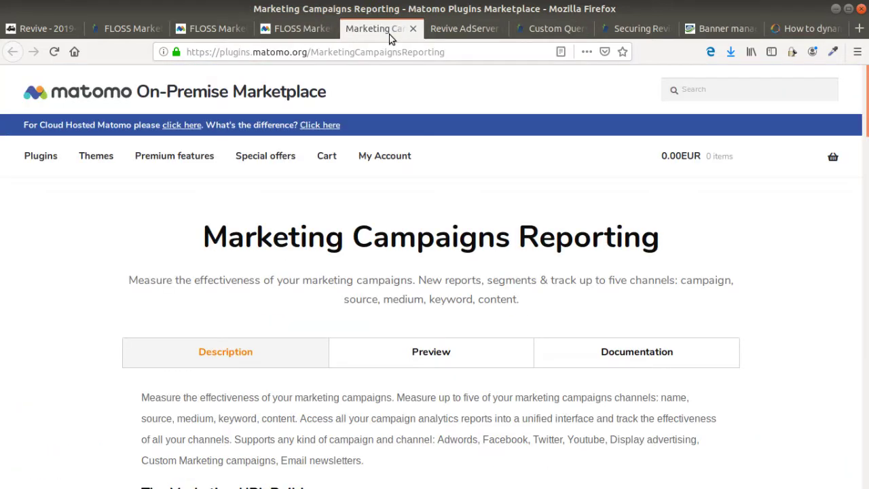
left_click(444, 30)
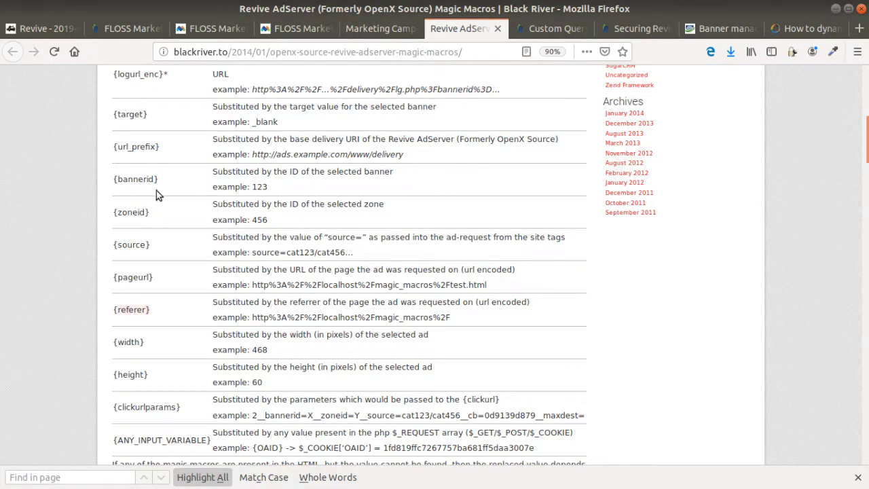